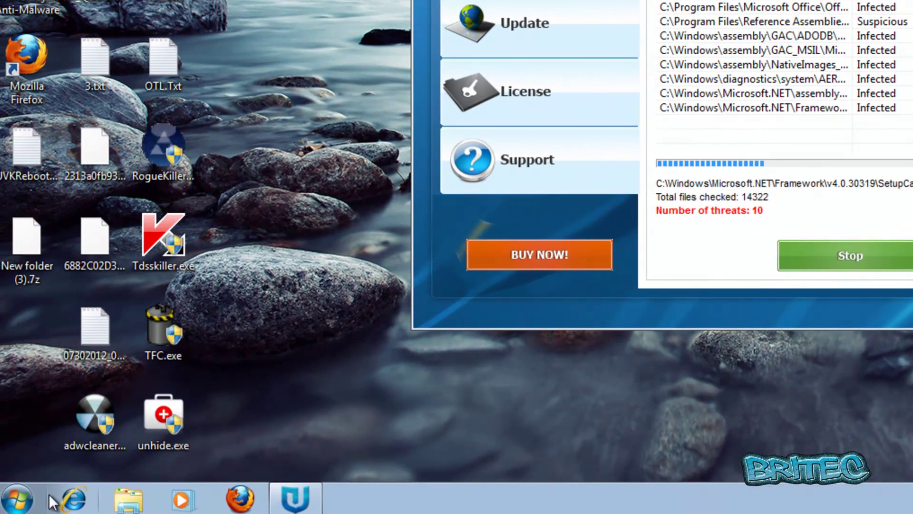
# Browse from Computer to the C:\Windows\System32\drivers folder.
pyautogui.click(19, 499)
pyautogui.click(266, 288)
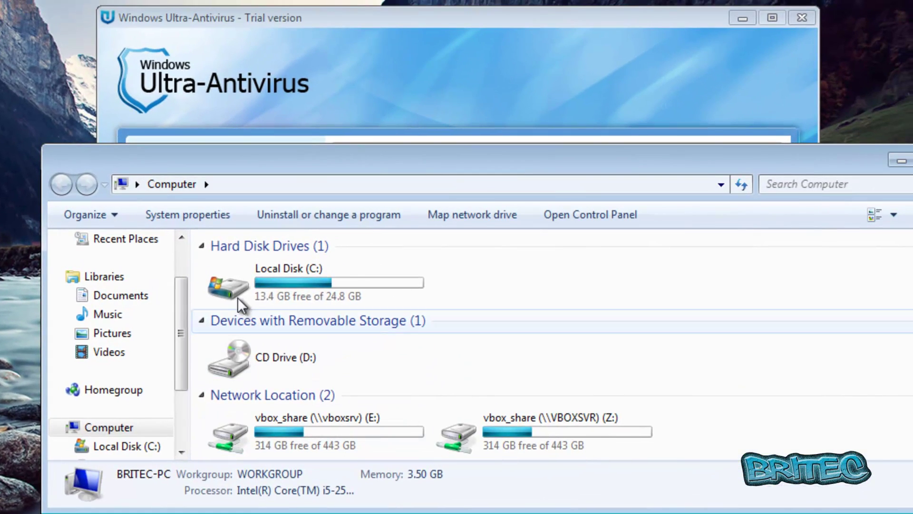
pyautogui.doubleClick(301, 290)
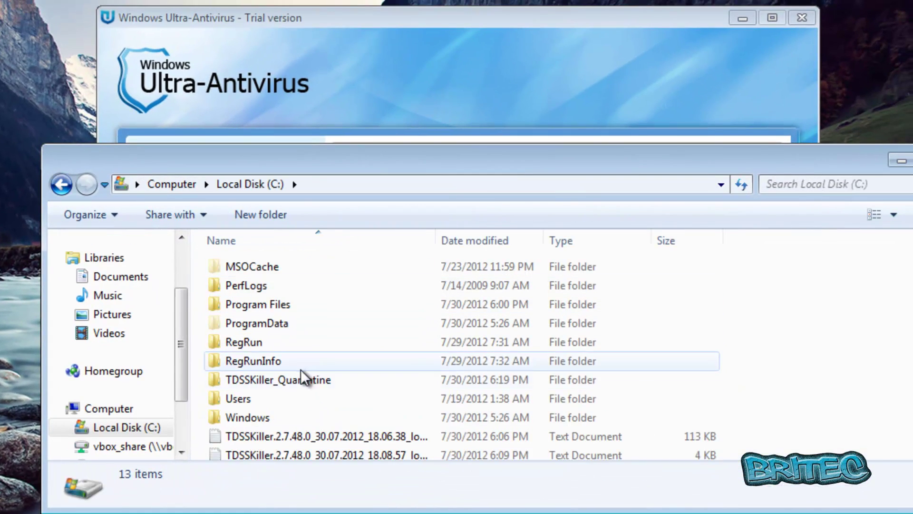
pyautogui.doubleClick(238, 417)
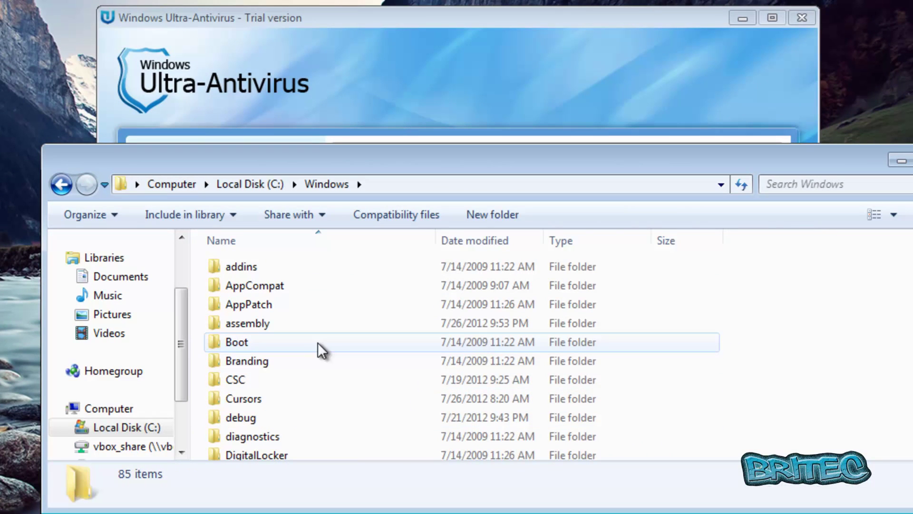
pyautogui.scroll(-13, 335, 363)
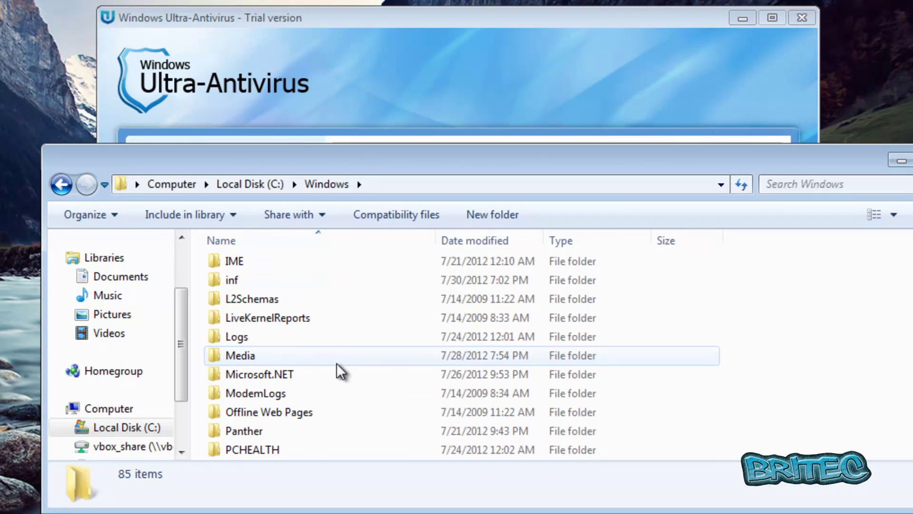
pyautogui.doubleClick(259, 413)
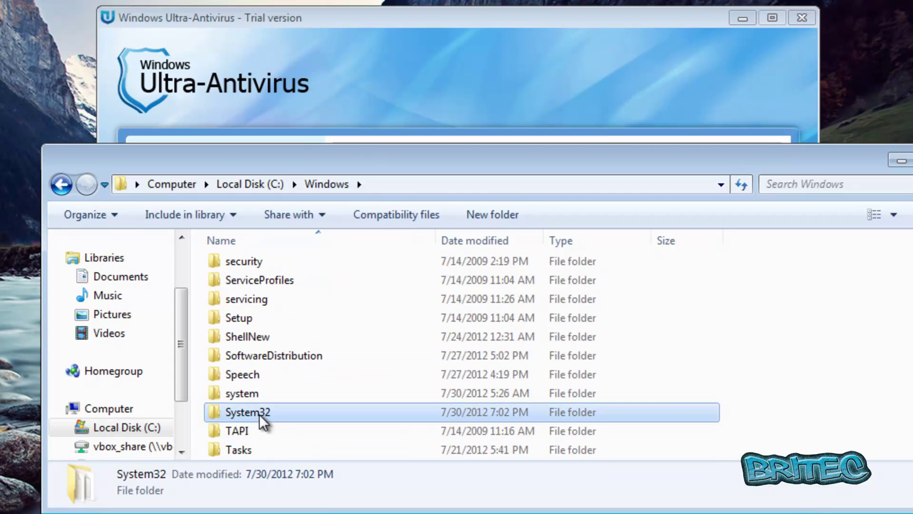
pyautogui.scroll(-2, 309, 327)
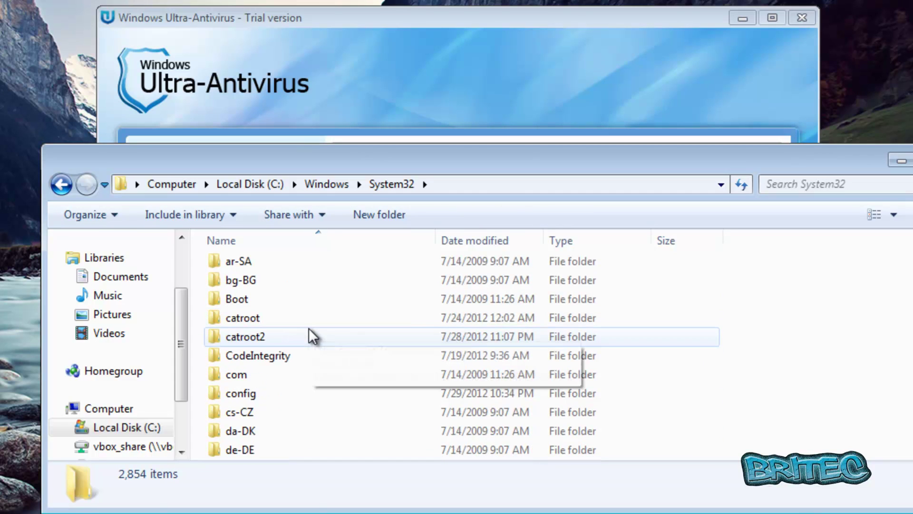
pyautogui.doubleClick(234, 432)
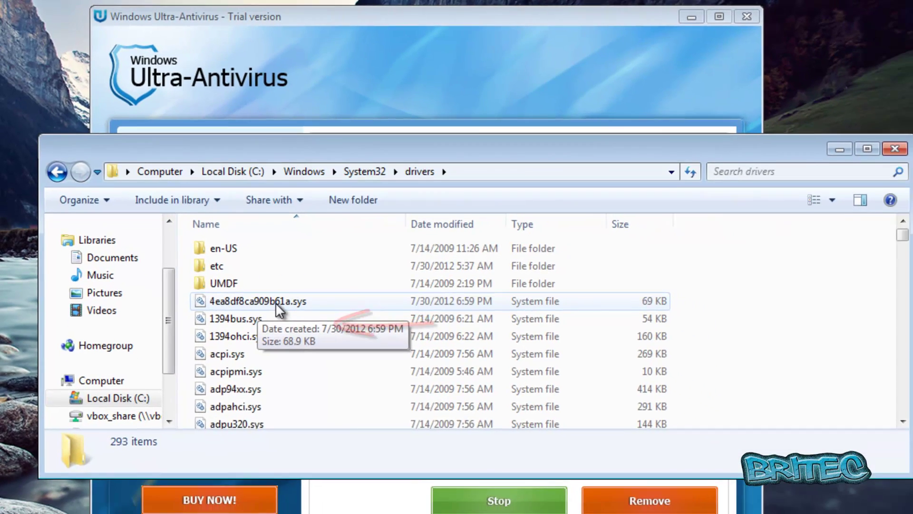
# Delete the rogue driver 4ea8df8ca909b61a.sys with administrator permission and clear Explorer away.
pyautogui.click(306, 324)
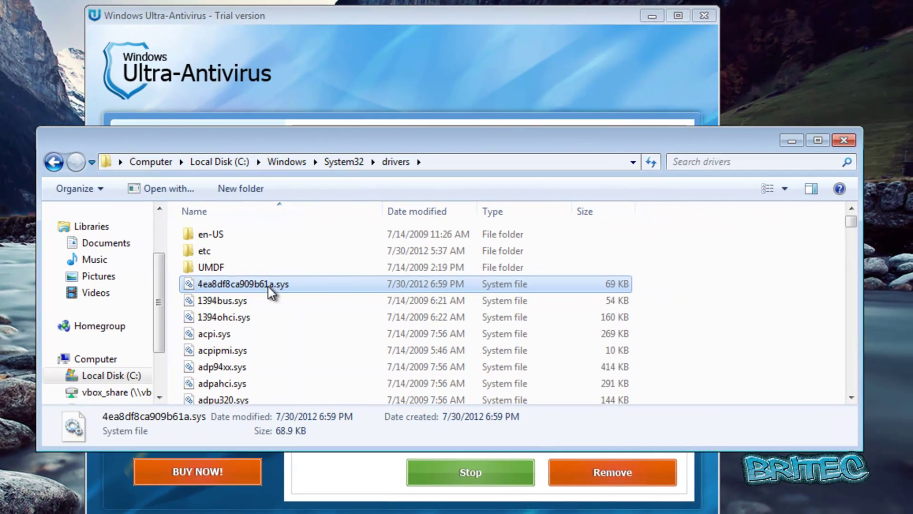
pyautogui.rightClick(269, 286)
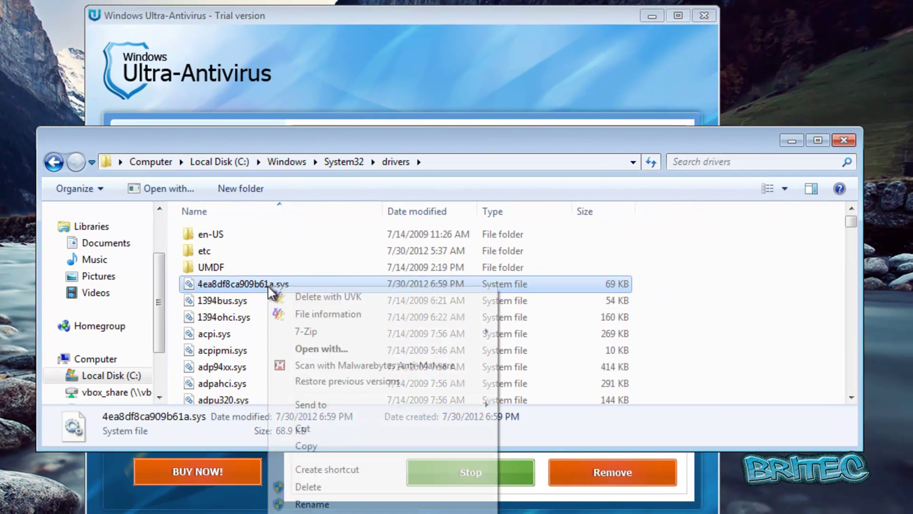
pyautogui.click(308, 488)
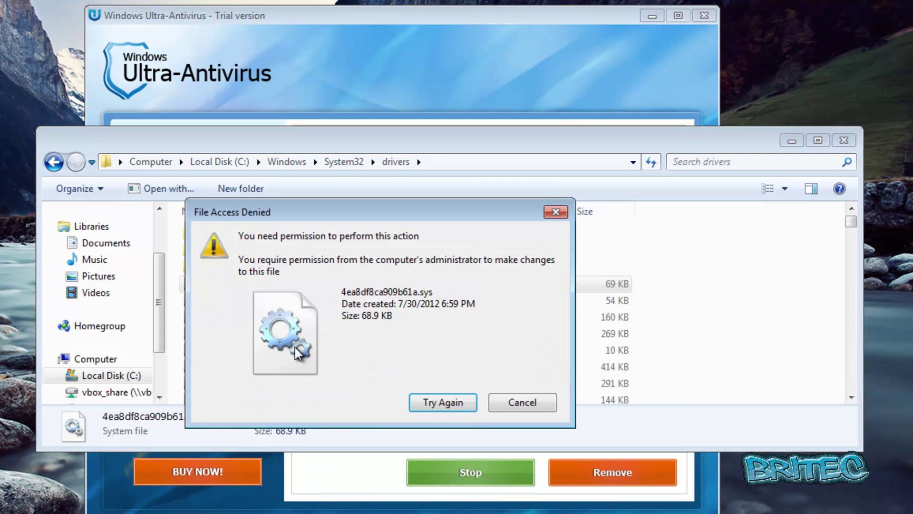
pyautogui.click(474, 404)
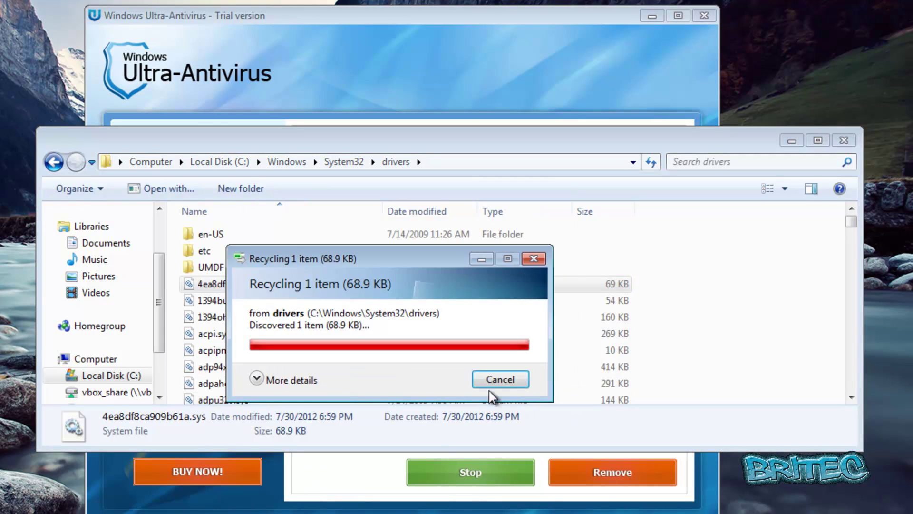
pyautogui.click(515, 383)
pyautogui.scroll(-1, 514, 381)
pyautogui.moveTo(515, 381); pyautogui.dragTo(606, 163)
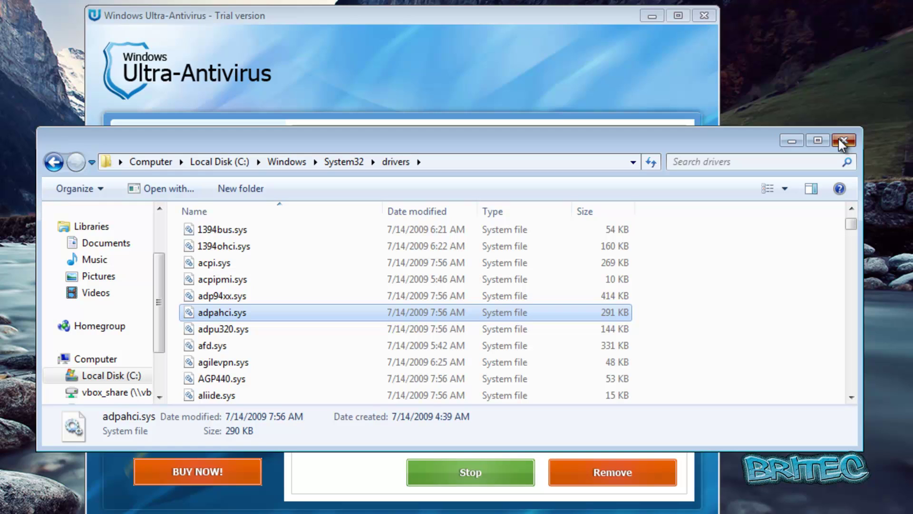
# Put away Explorer, launch Firefox and search Google for uvk.
pyautogui.click(791, 140)
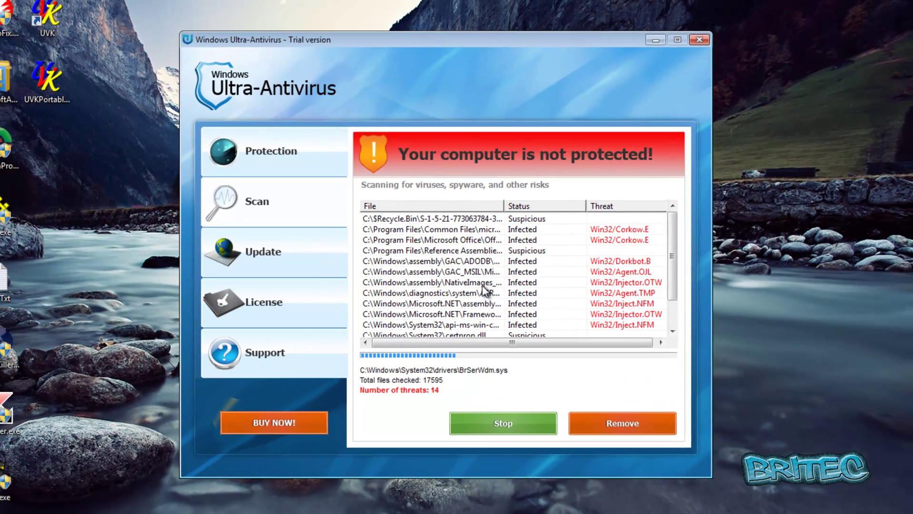
pyautogui.click(88, 172)
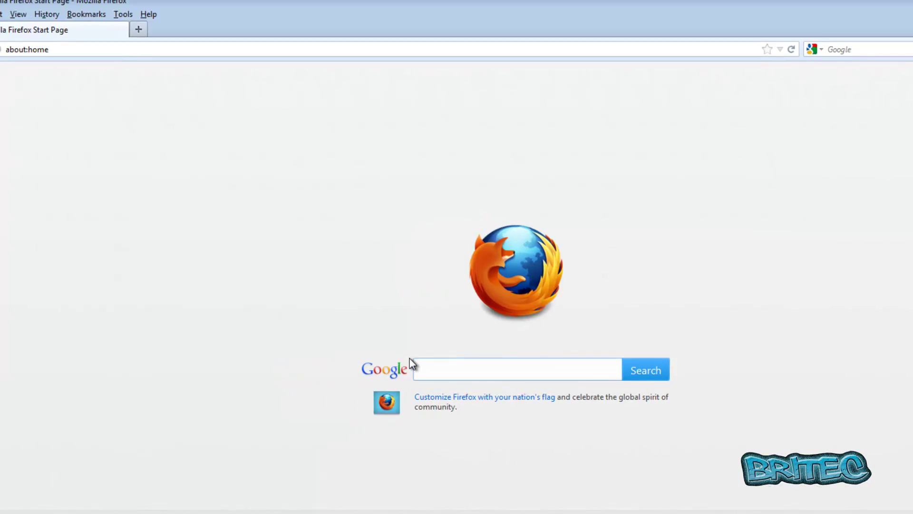
pyautogui.write('uv')
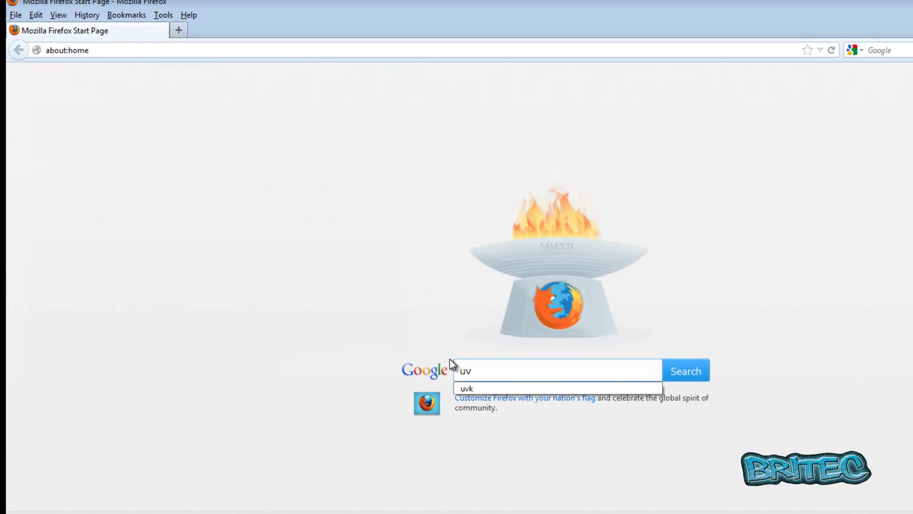
pyautogui.write('k')
pyautogui.press('Return')
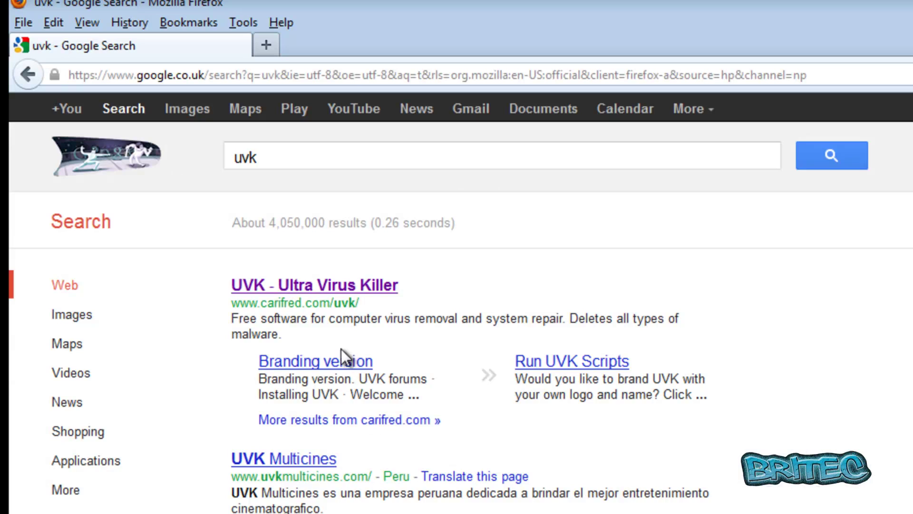
# Download UVKPortable.exe from MajorGeeks on the carifred.com UVK page.
pyautogui.click(342, 289)
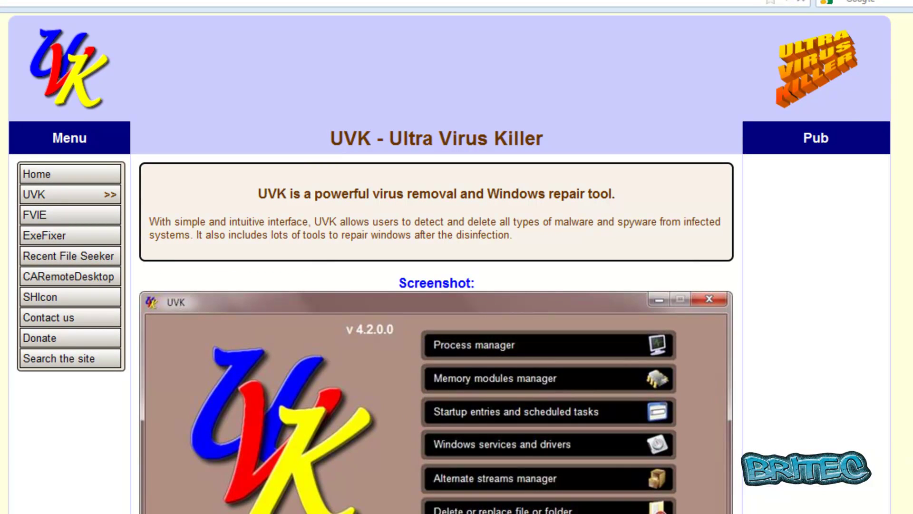
pyautogui.scroll(-20, 72, 408)
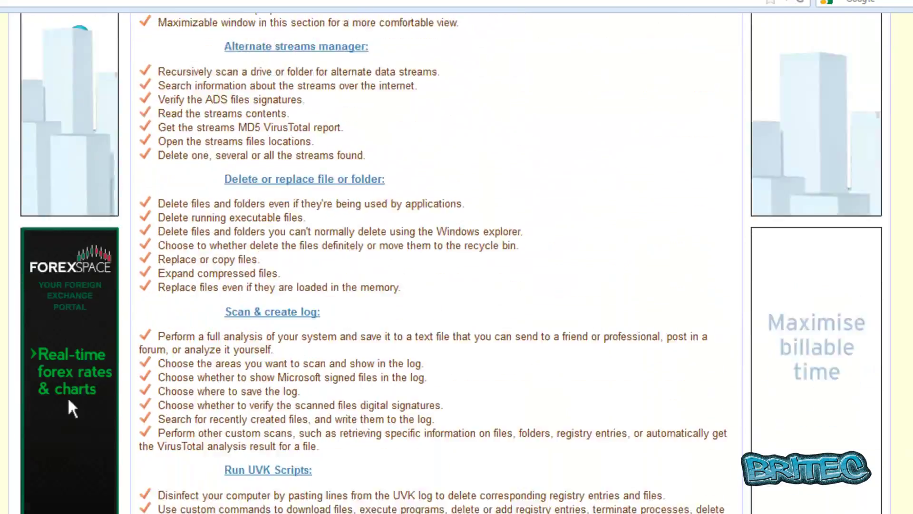
pyautogui.scroll(-20, 69, 404)
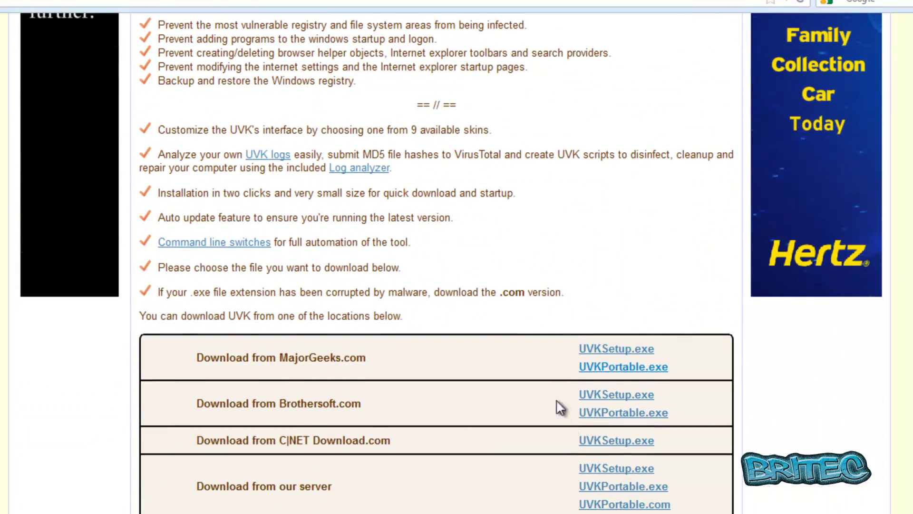
pyautogui.click(611, 366)
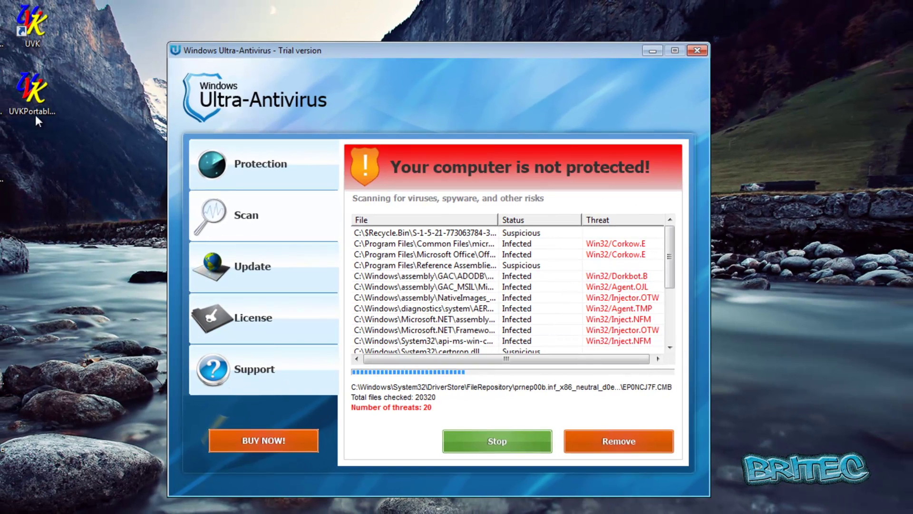
# Launch UVK as administrator and place it beside the Ultra-Antivirus threat list, UVK in front.
pyautogui.doubleClick(33, 27)
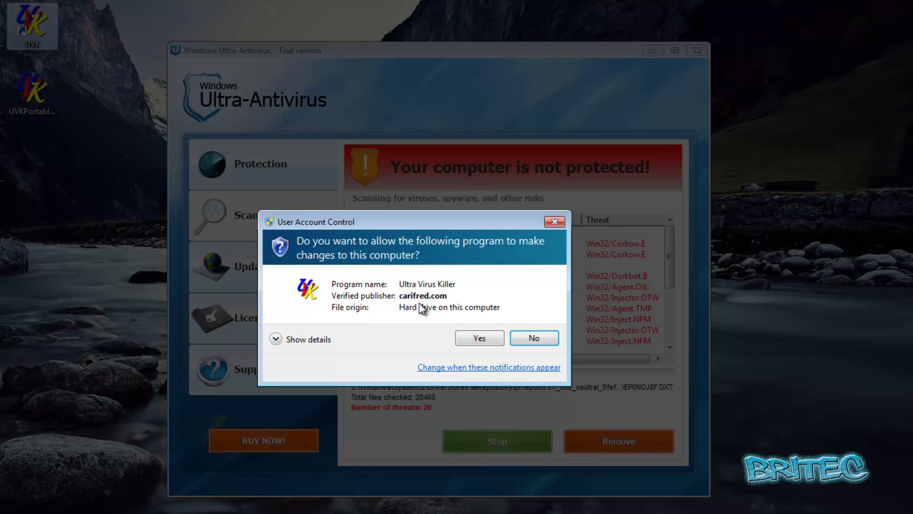
pyautogui.click(479, 338)
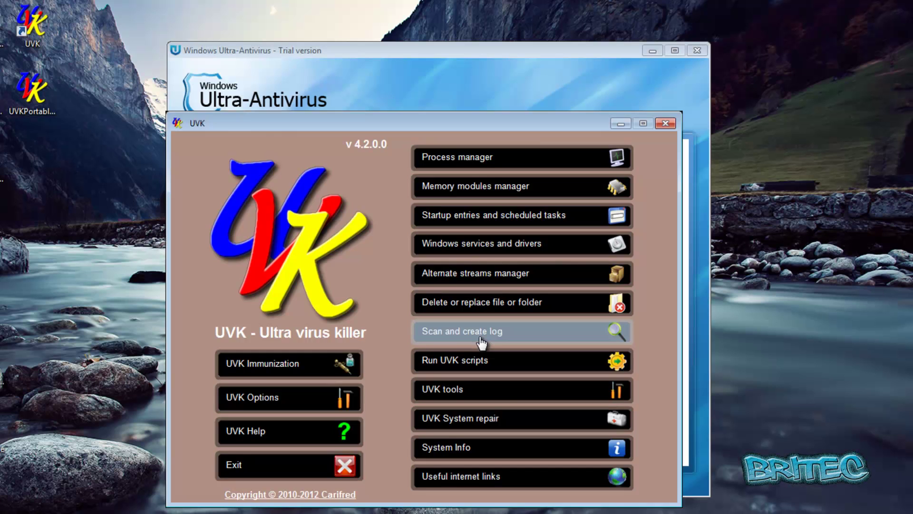
pyautogui.moveTo(389, 122); pyautogui.dragTo(218, 115)
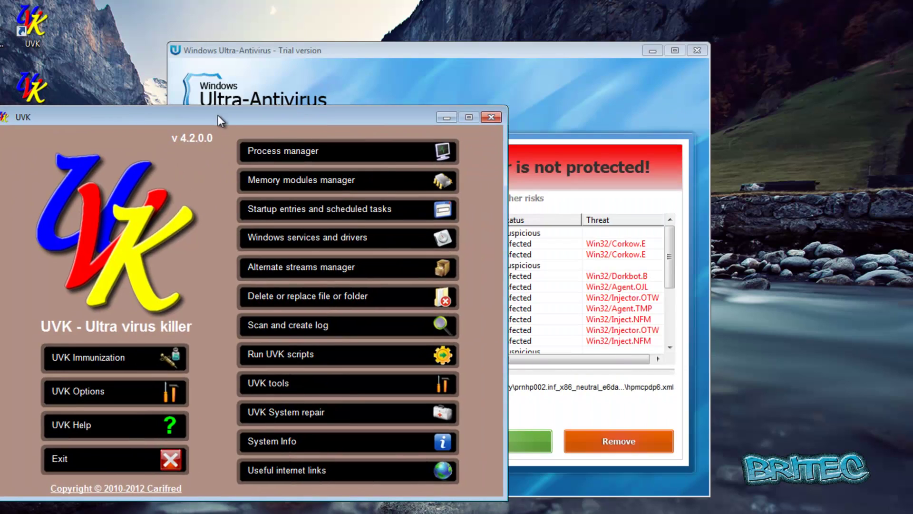
pyautogui.moveTo(461, 47); pyautogui.dragTo(683, 70)
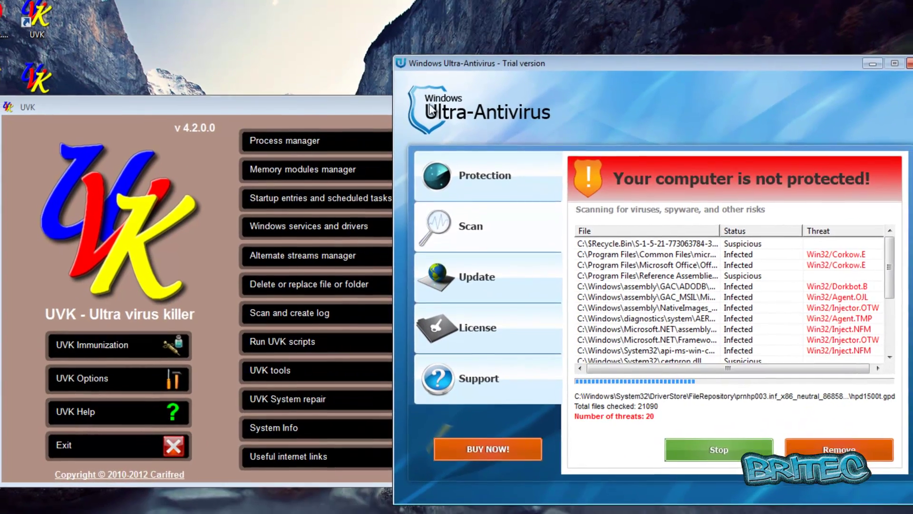
pyautogui.click(313, 117)
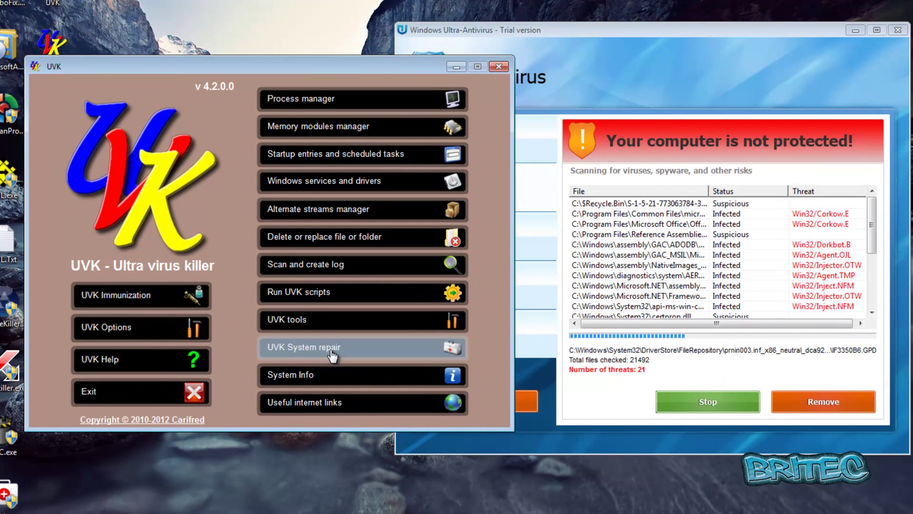
# Kill the unpublished desktop process in UVK's Process manager and delete its parent file.
pyautogui.click(309, 100)
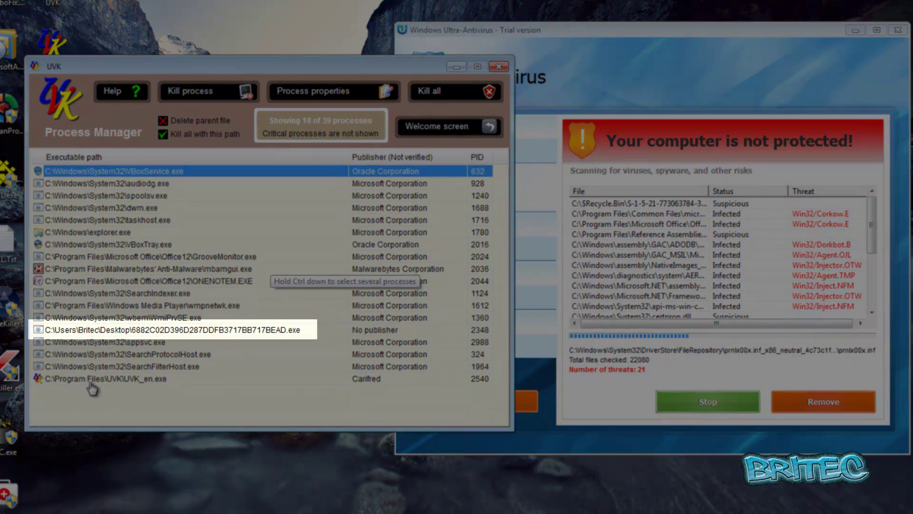
pyautogui.click(160, 333)
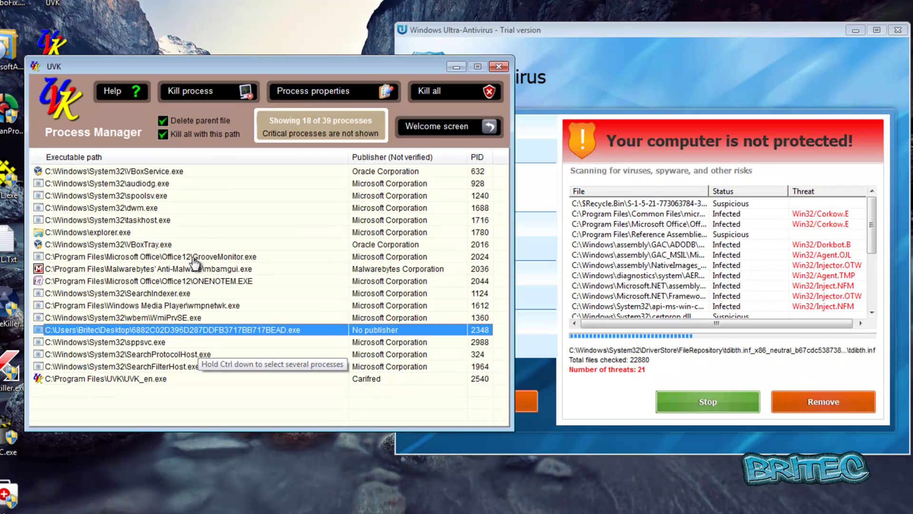
pyautogui.click(193, 94)
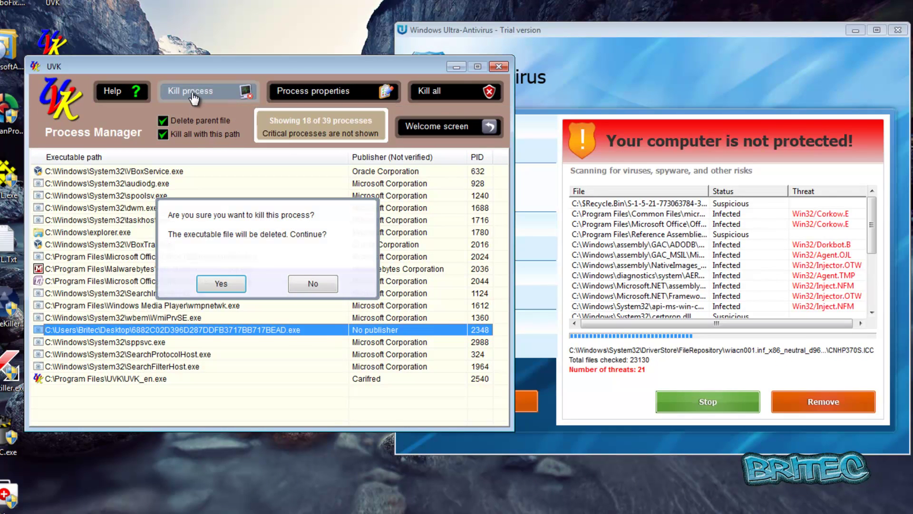
pyautogui.click(220, 284)
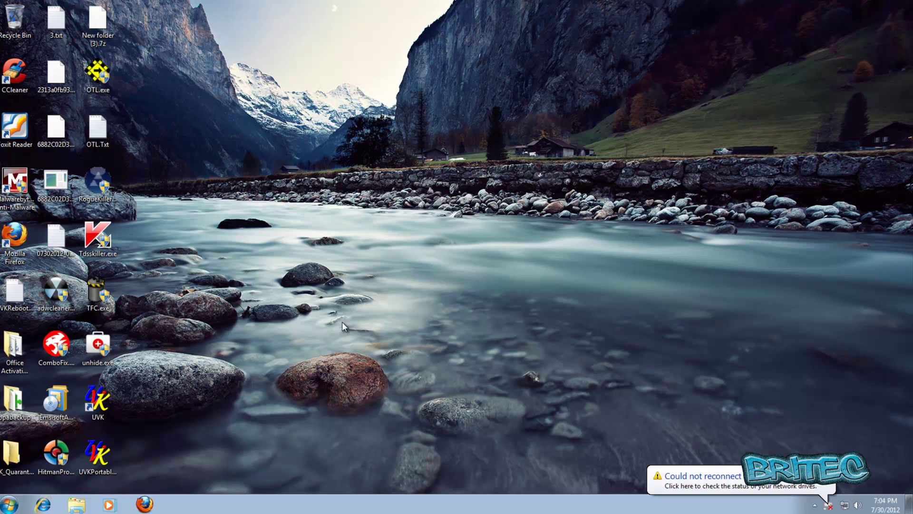
# Run TDSSKiller from the desktop as administrator, dismiss the driver error and start the scan.
pyautogui.moveTo(97, 238); pyautogui.dragTo(389, 186)
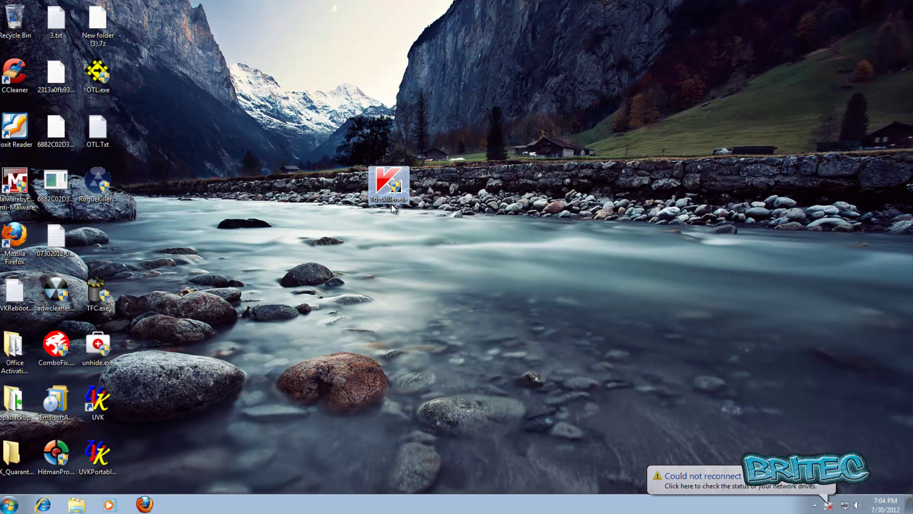
pyautogui.doubleClick(386, 185)
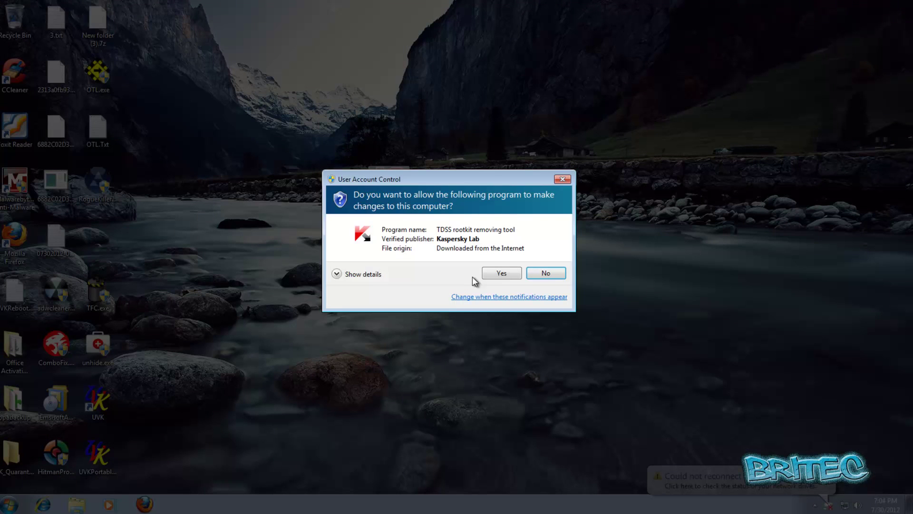
pyautogui.click(500, 274)
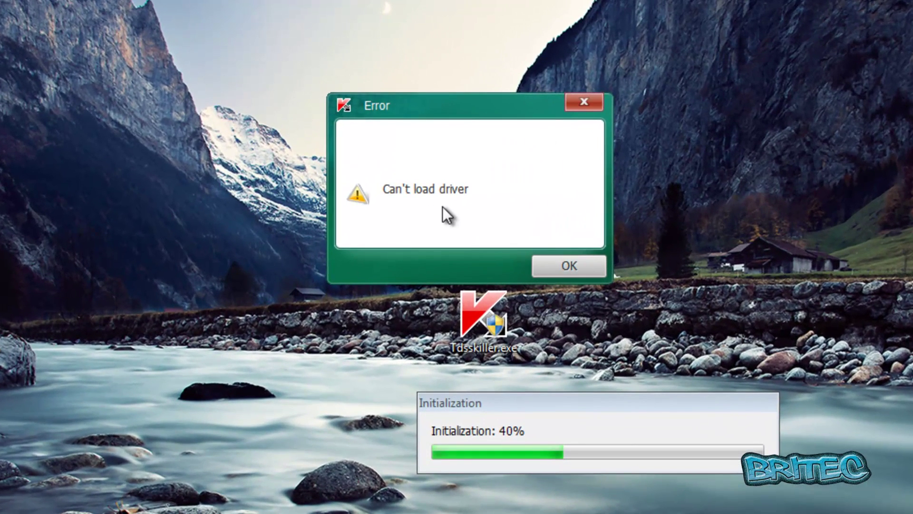
pyautogui.click(559, 268)
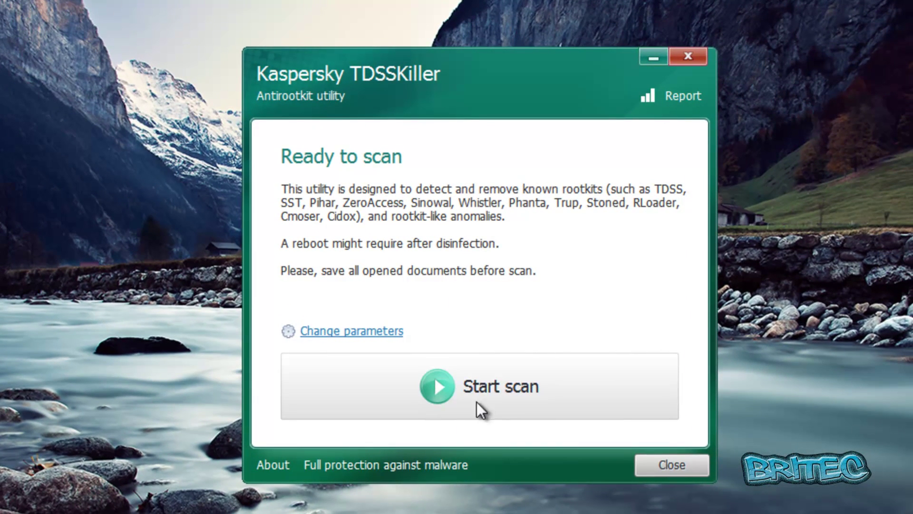
pyautogui.click(482, 394)
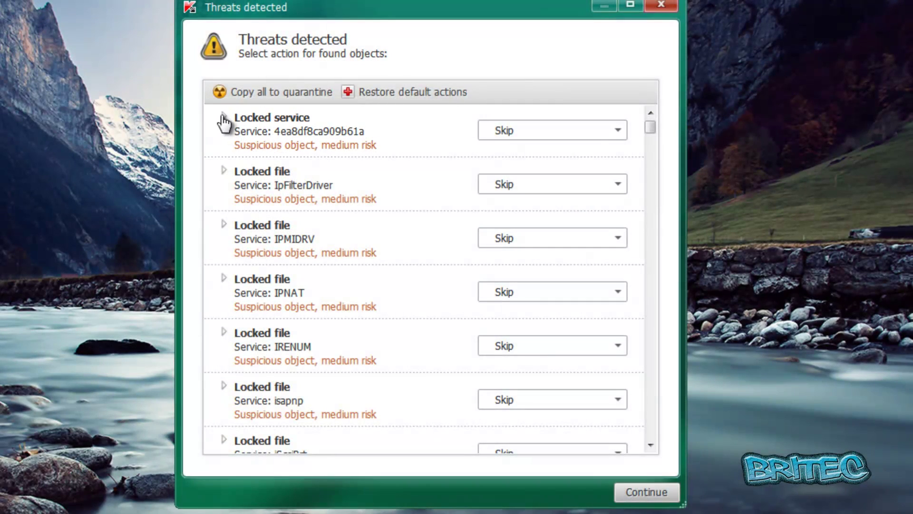
# Change the locked service 4ea8df8ca909b61a's action from Skip to Delete.
pyautogui.click(224, 118)
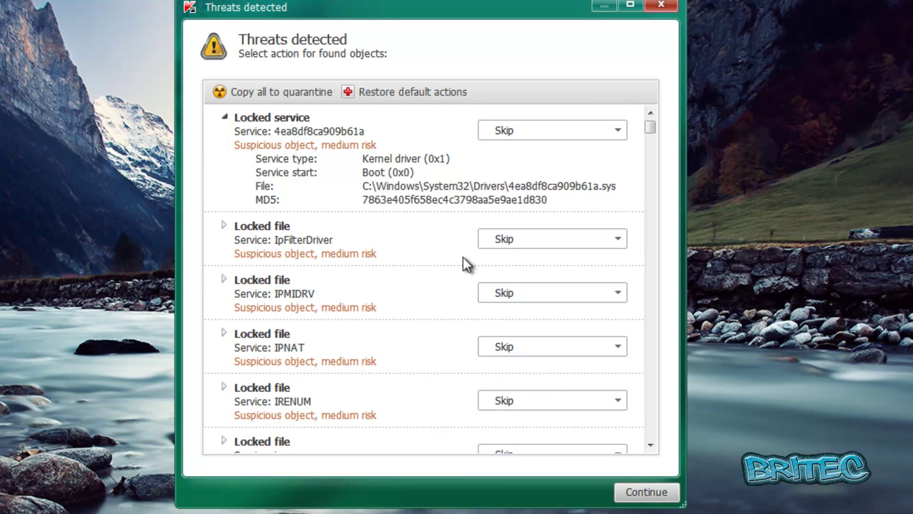
pyautogui.moveTo(651, 127)
pyautogui.mouseDown()
pyautogui.moveTo(664, 327)
pyautogui.moveTo(658, 116)
pyautogui.mouseUp()
pyautogui.click(619, 129)
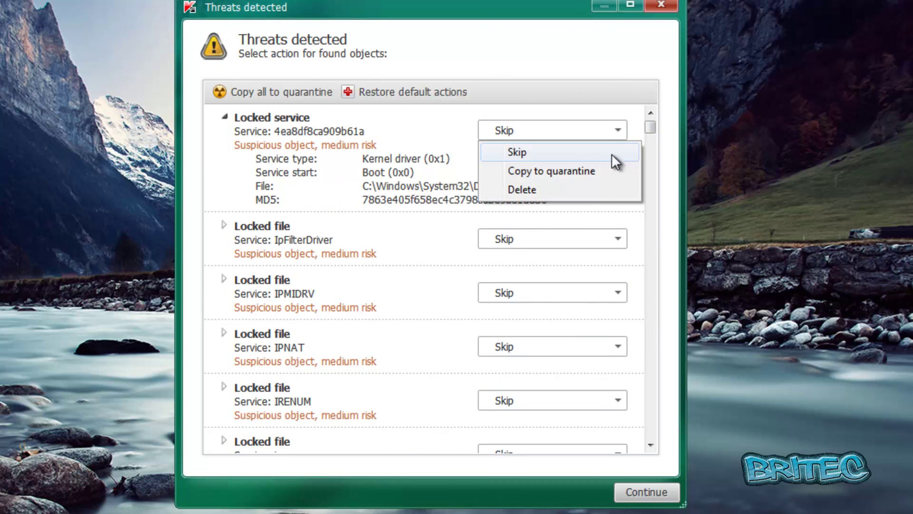
pyautogui.click(579, 183)
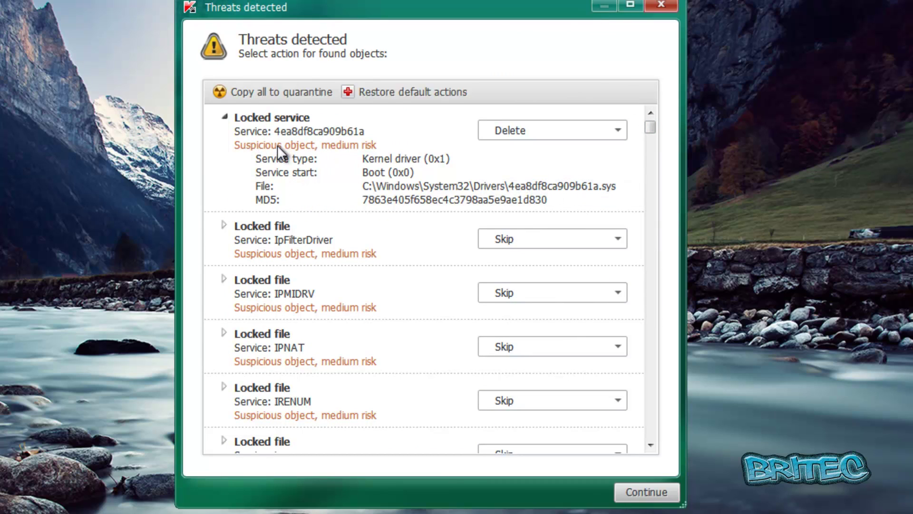
pyautogui.press('super')
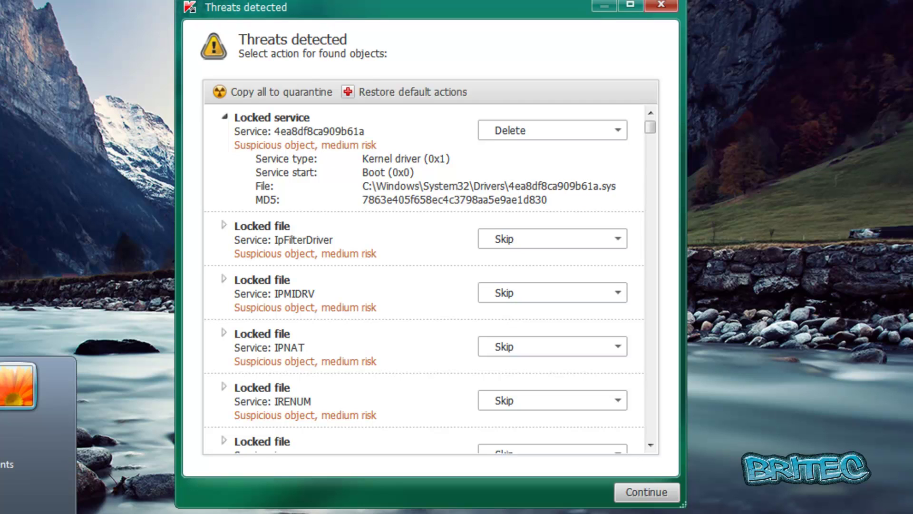
# Check C:\Windows\System32\drivers for the driver file, then hide Explorer to return to TDSSKiller.
pyautogui.press('super+e')
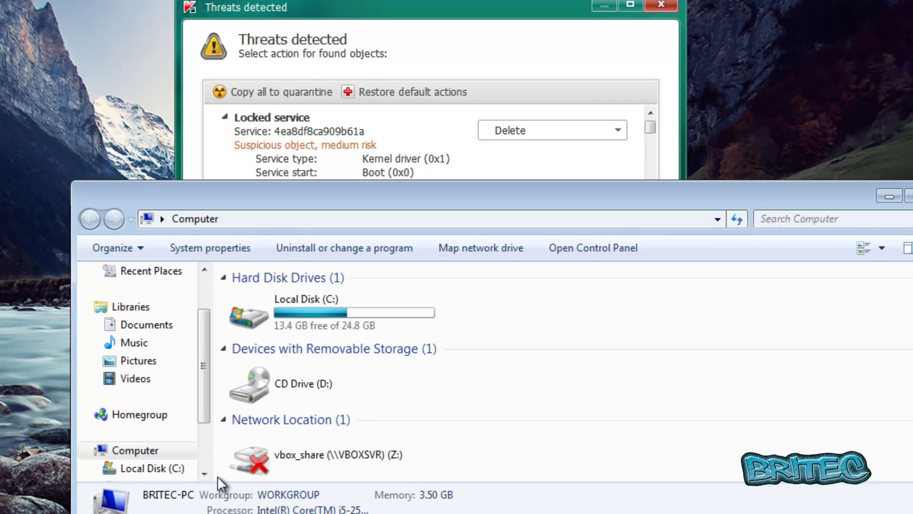
pyautogui.doubleClick(247, 320)
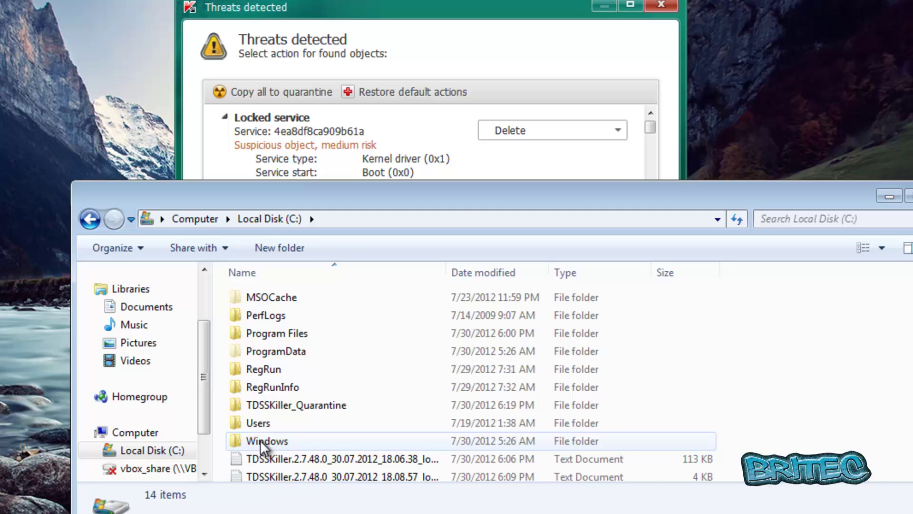
pyautogui.doubleClick(261, 440)
pyautogui.scroll(-8, 276, 441)
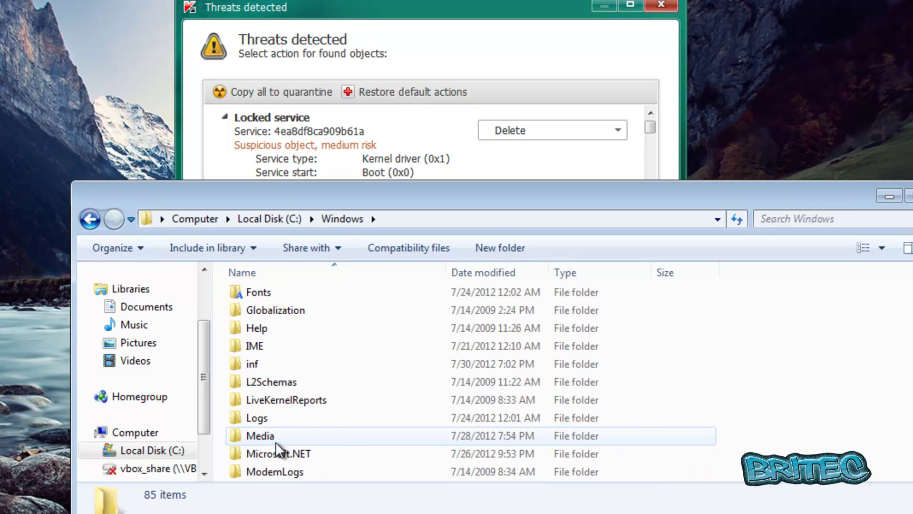
pyautogui.scroll(-4, 276, 441)
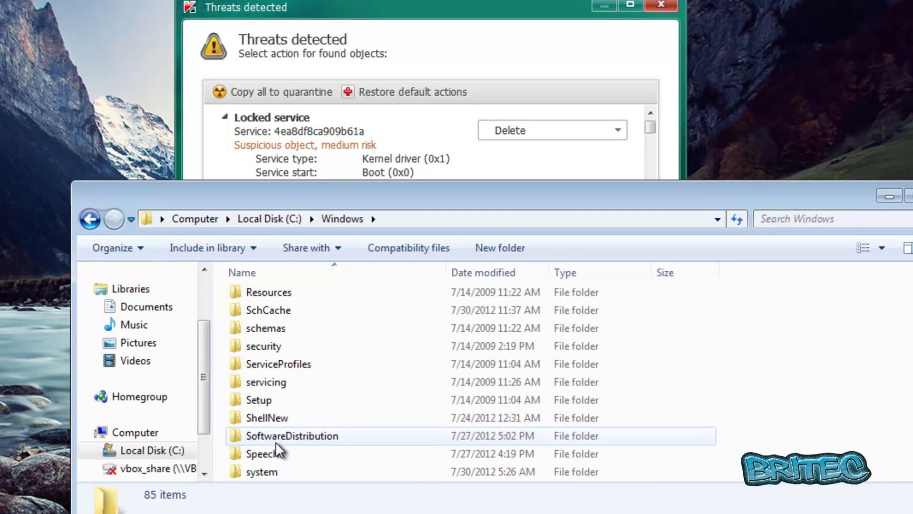
pyautogui.scroll(-1, 275, 442)
pyautogui.doubleClick(275, 436)
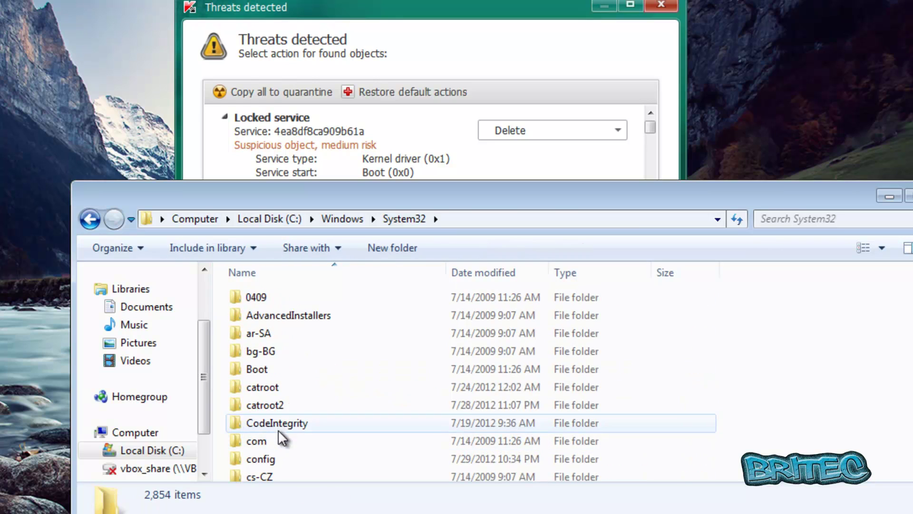
pyautogui.scroll(-3, 273, 426)
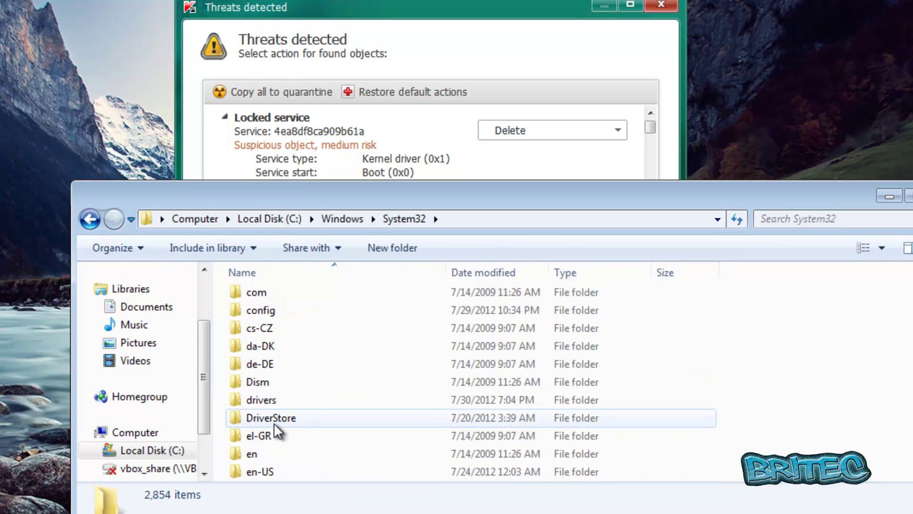
pyautogui.doubleClick(269, 404)
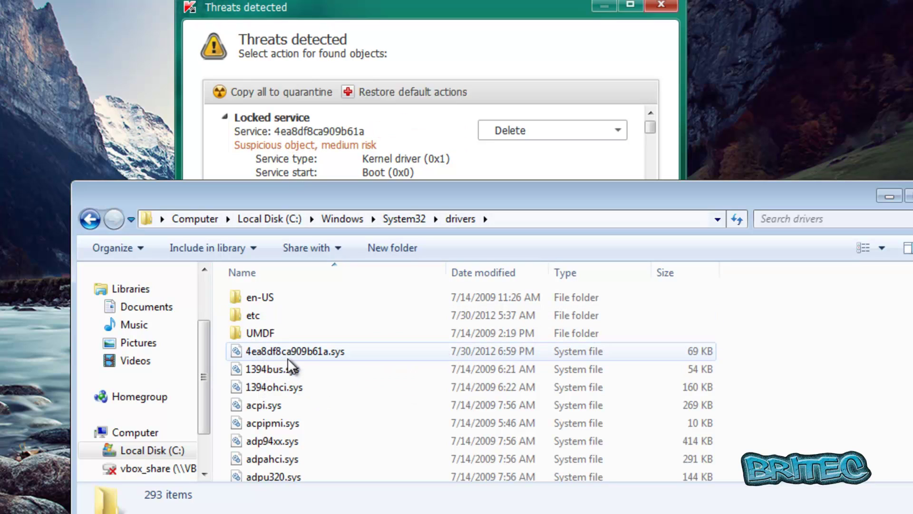
pyautogui.click(888, 197)
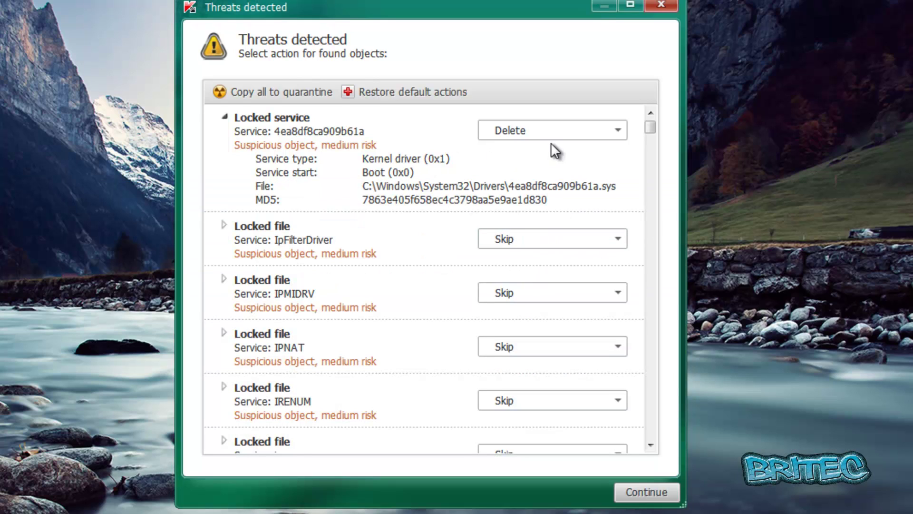
# Apply TDSSKiller's cure with the chosen actions and reboot the computer.
pyautogui.click(652, 493)
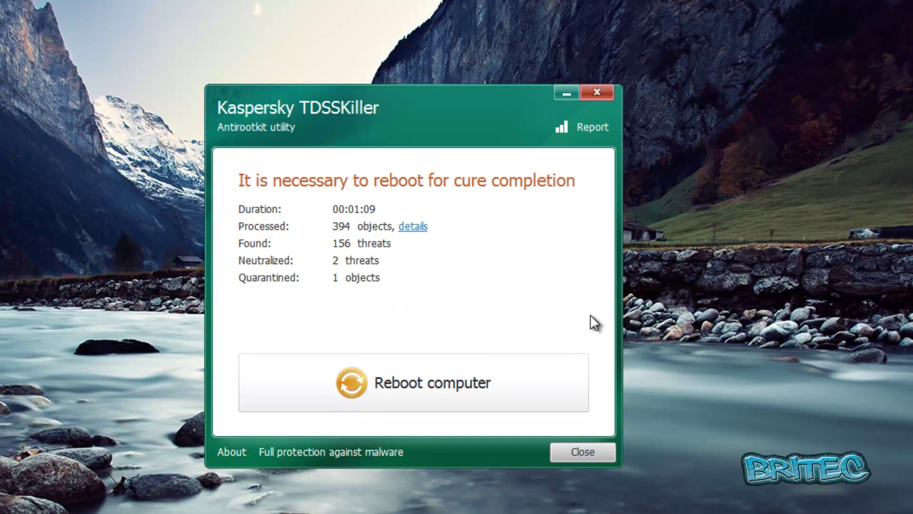
pyautogui.click(400, 382)
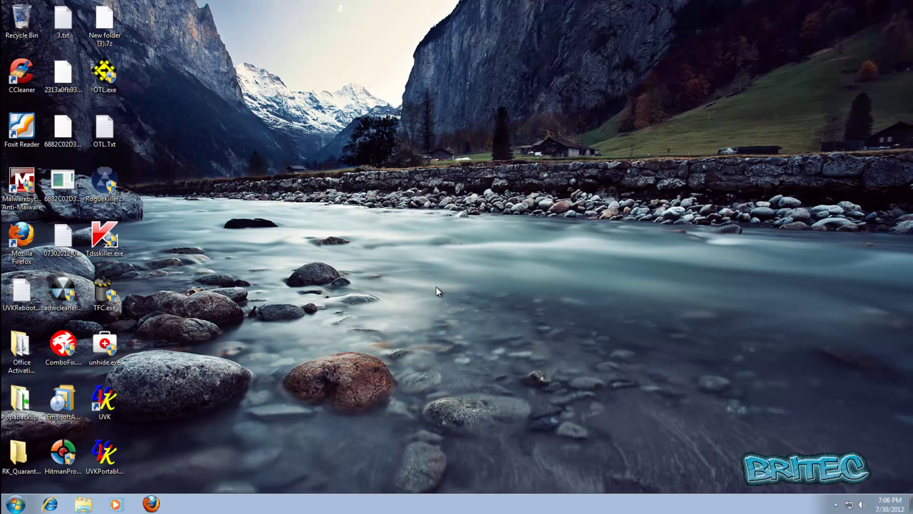
# Launch HitmanPro36.exe from the desktop as administrator and start its computer scan.
pyautogui.moveTo(63, 456); pyautogui.dragTo(435, 235)
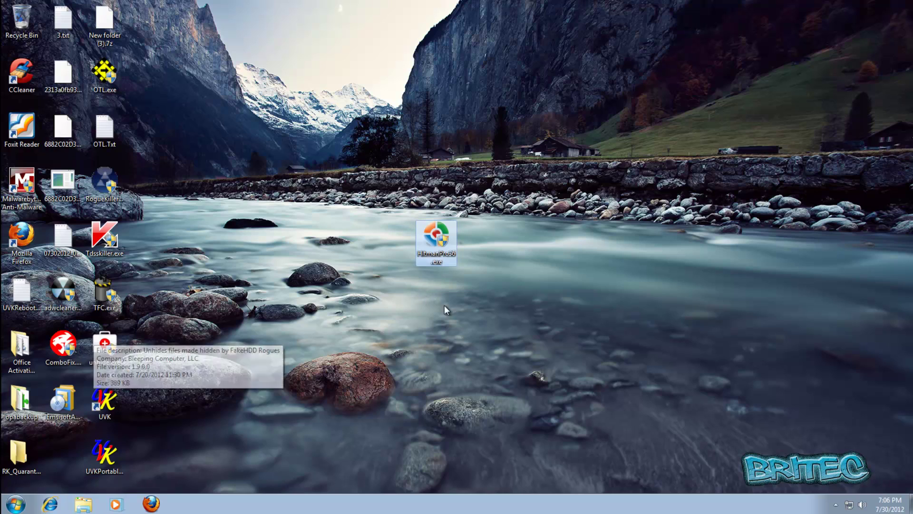
pyautogui.doubleClick(433, 230)
pyautogui.click(505, 276)
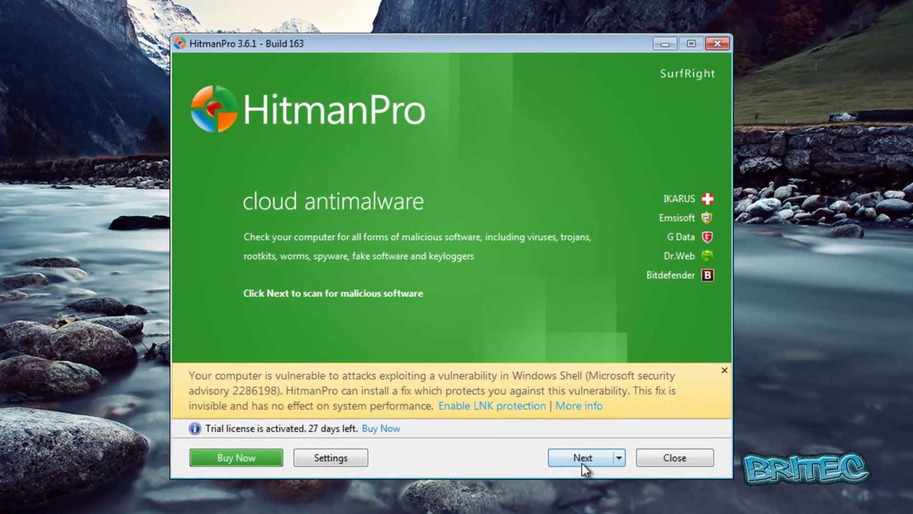
pyautogui.click(566, 419)
pyautogui.click(585, 459)
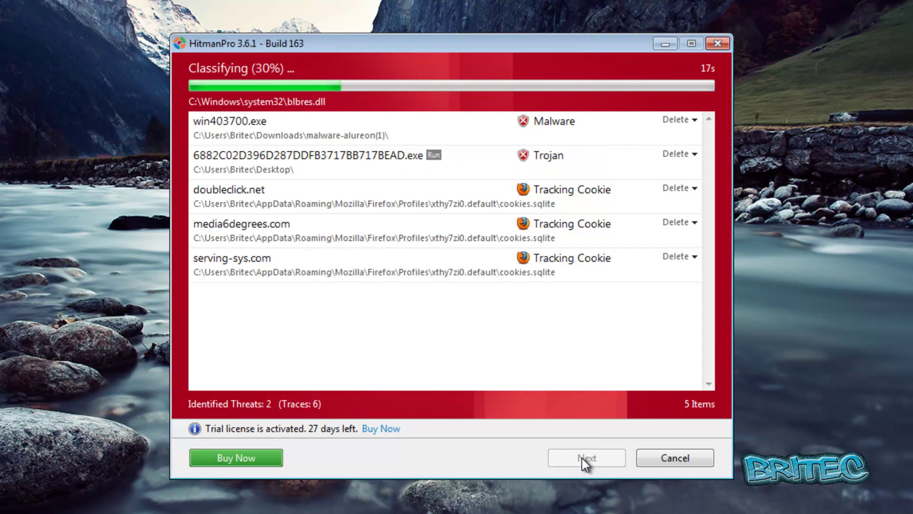
# Ignore win403700.exe and remove the desktop Trojan and three tracking cookies.
pyautogui.click(257, 123)
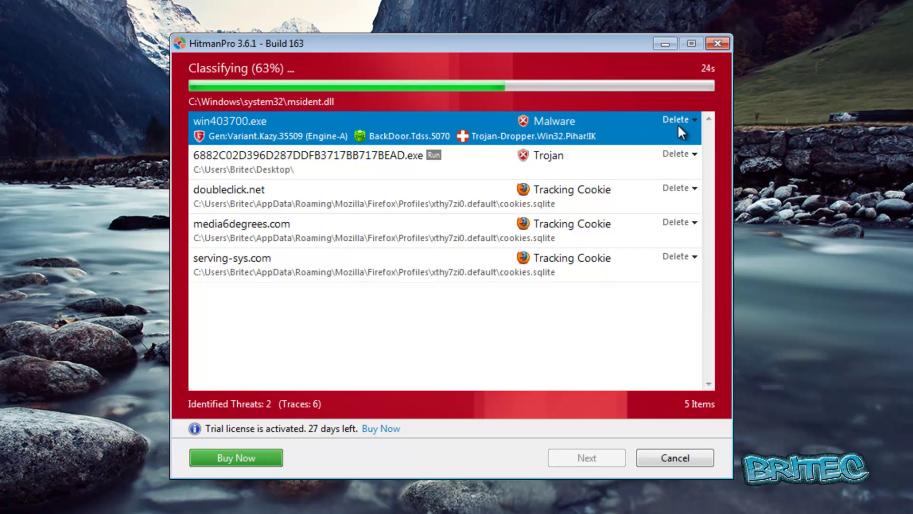
pyautogui.click(693, 120)
pyautogui.click(633, 177)
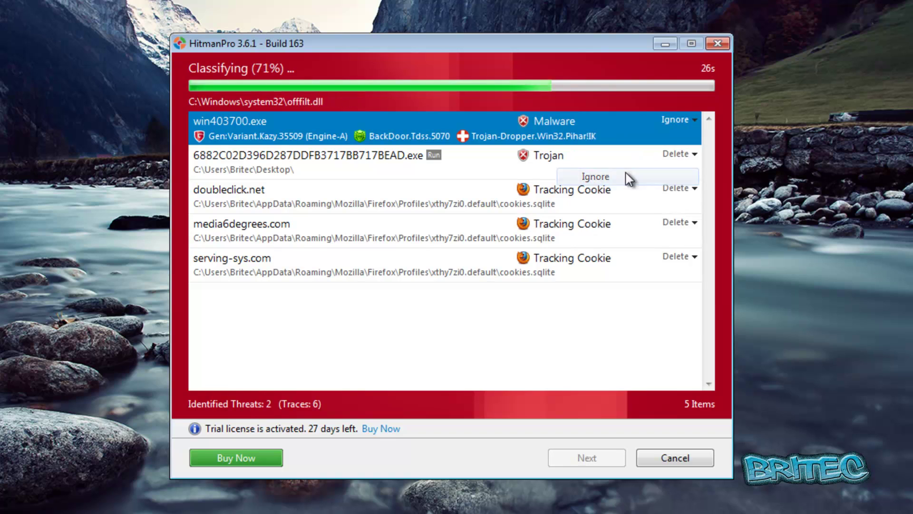
pyautogui.click(326, 162)
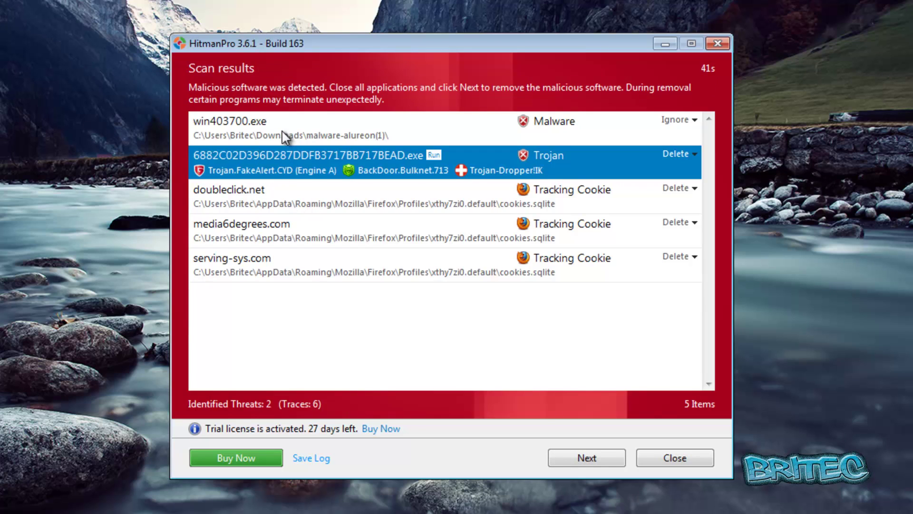
pyautogui.click(589, 457)
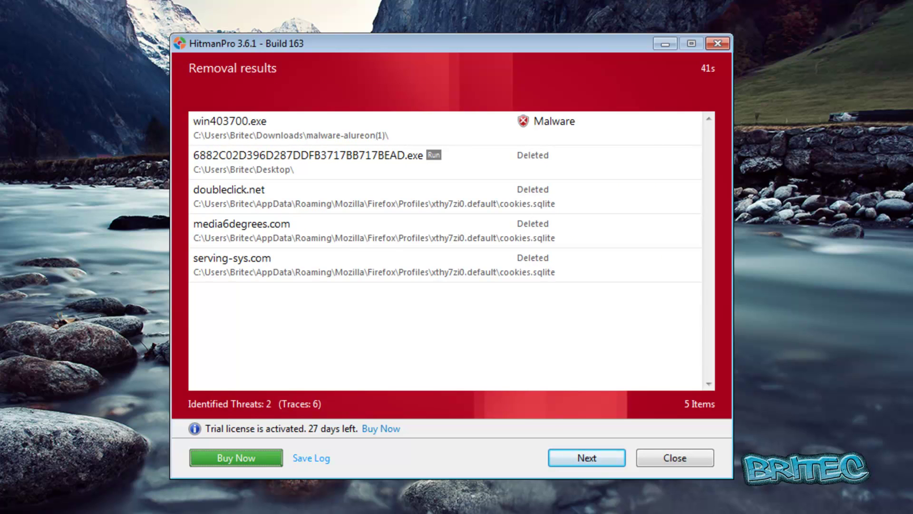
pyautogui.click(586, 461)
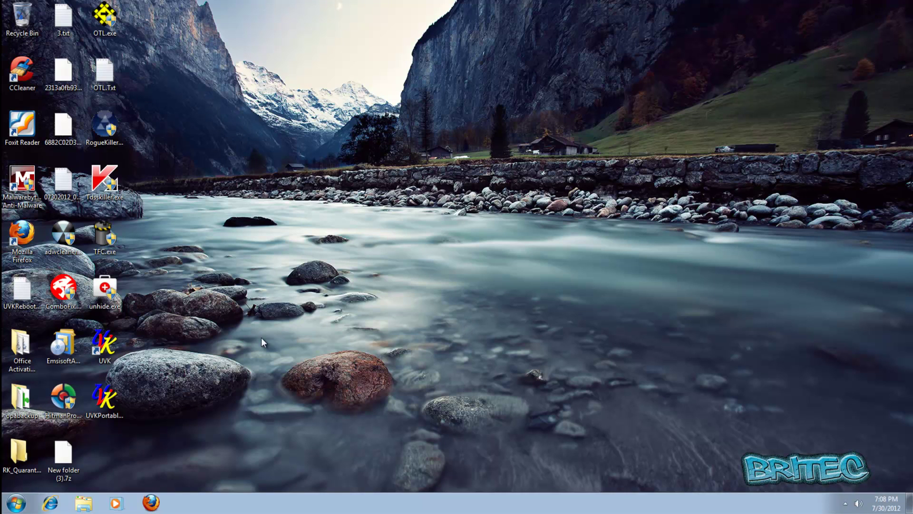
# Launch Malwarebytes Anti-Malware as administrator and confirm its malware database is up to date.
pyautogui.moveTo(23, 187); pyautogui.dragTo(436, 189)
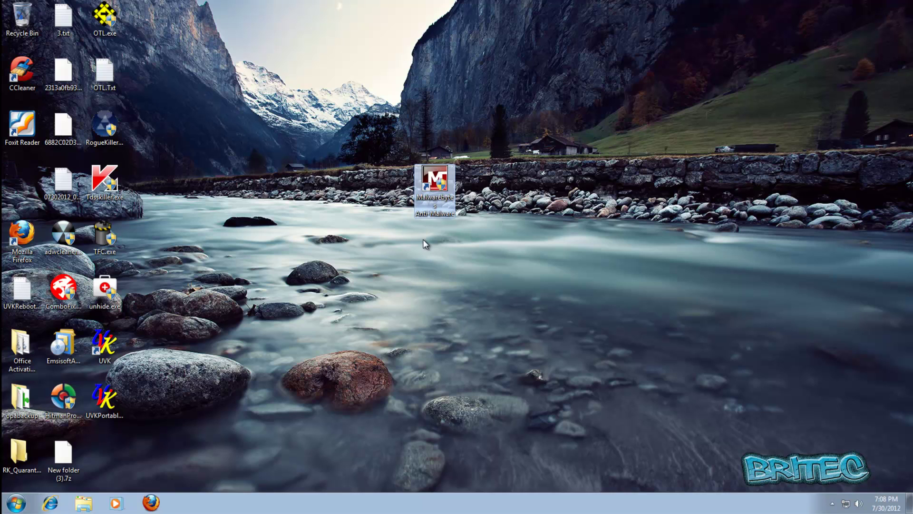
pyautogui.doubleClick(436, 182)
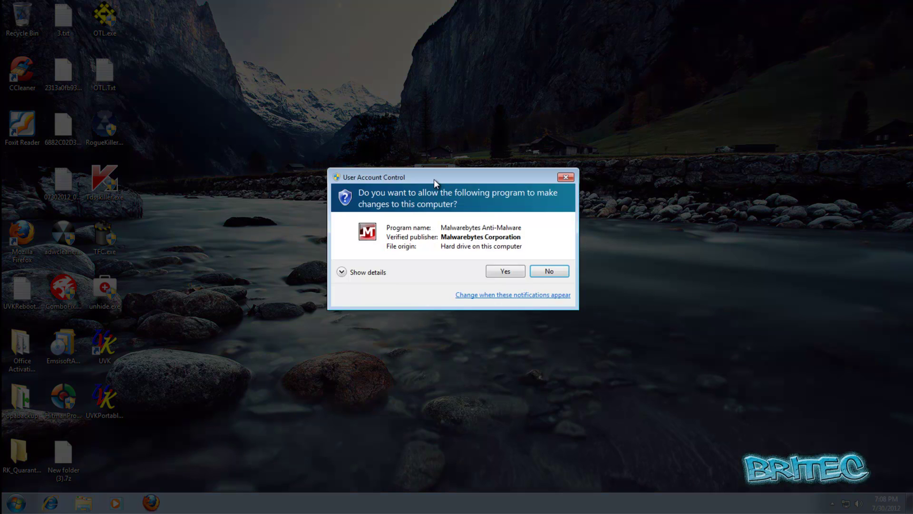
pyautogui.click(496, 271)
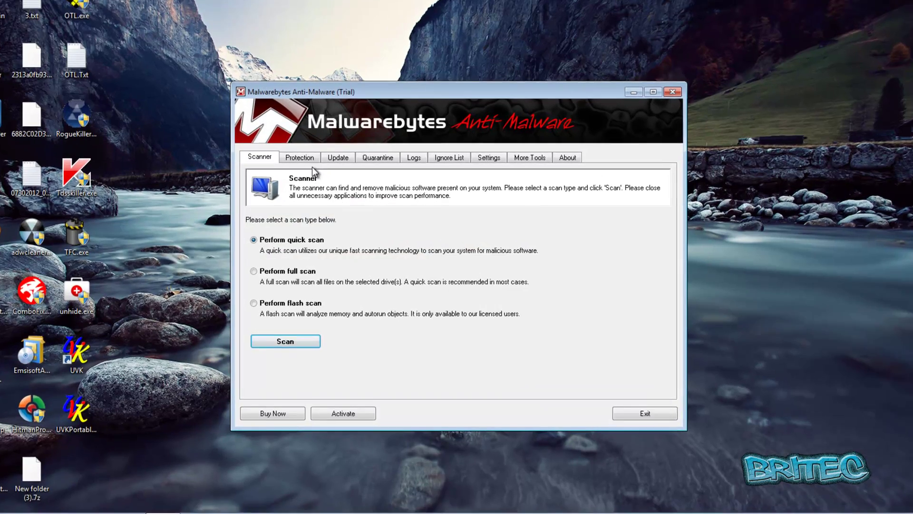
pyautogui.click(343, 163)
pyautogui.click(245, 286)
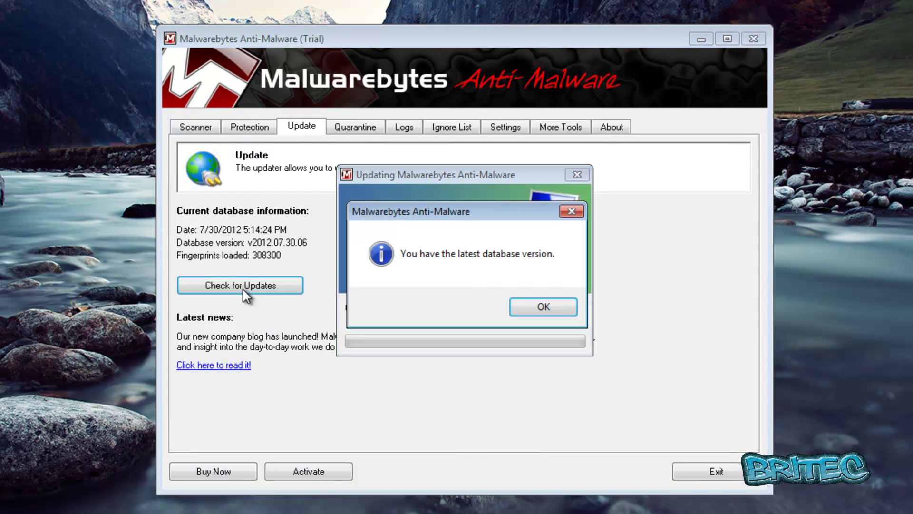
pyautogui.click(528, 314)
# Run a quick scan, which finds no malicious items among 172353 objects, then exit Malwarebytes.
pyautogui.click(192, 132)
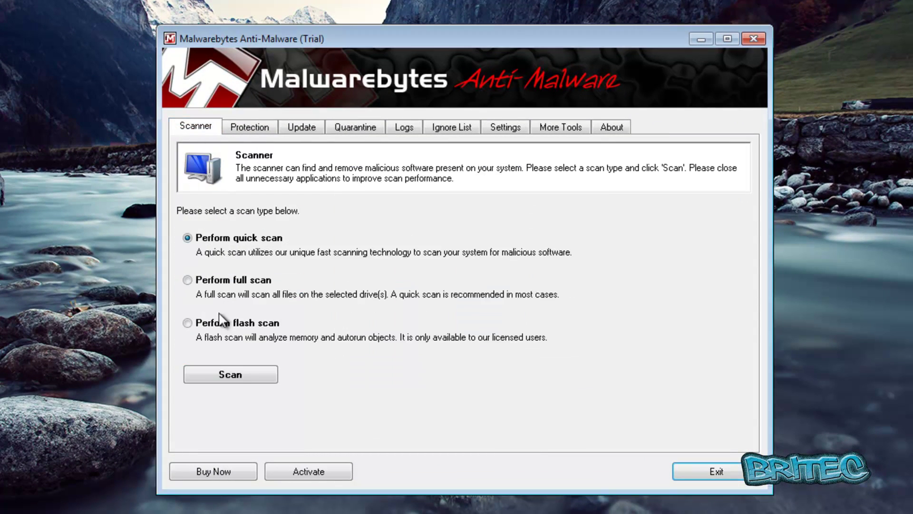
pyautogui.click(232, 374)
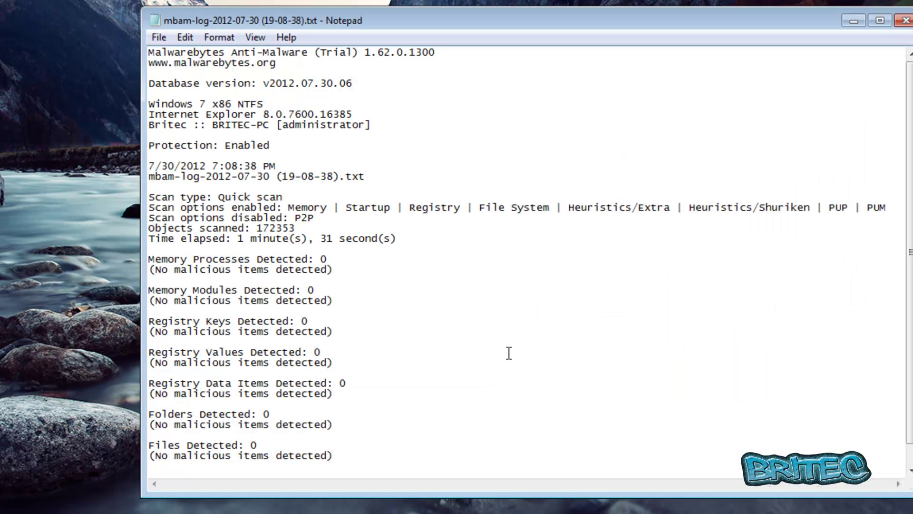
pyautogui.click(905, 20)
pyautogui.click(590, 305)
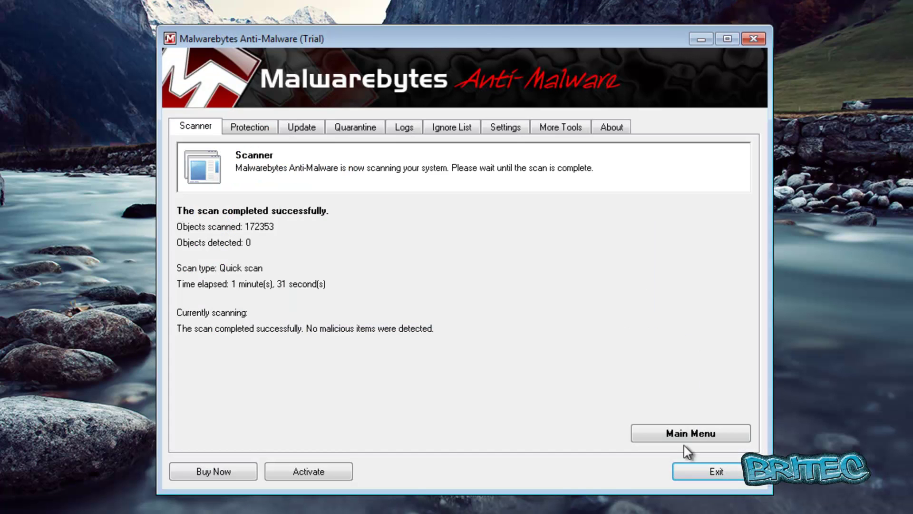
pyautogui.click(718, 473)
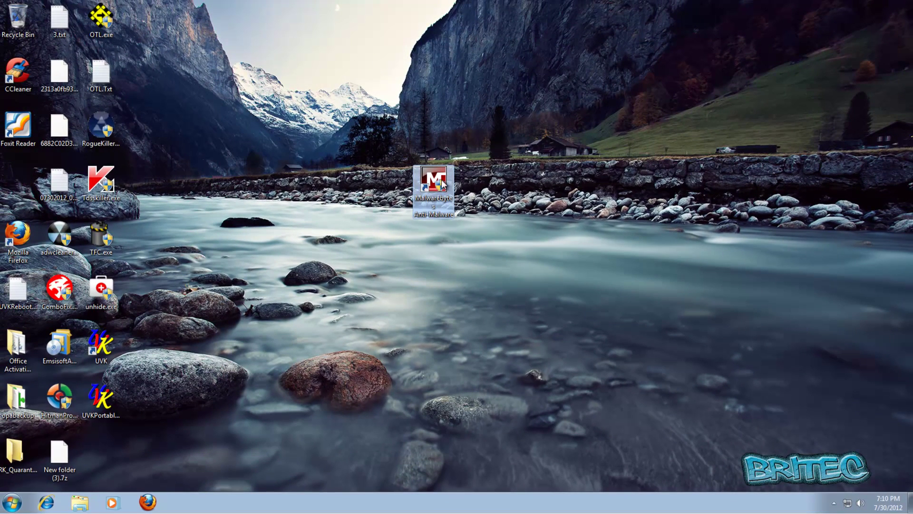
# Return the Malwarebytes shortcut to the left desktop icon column and dismiss its notification balloon.
pyautogui.moveTo(442, 183); pyautogui.dragTo(31, 176)
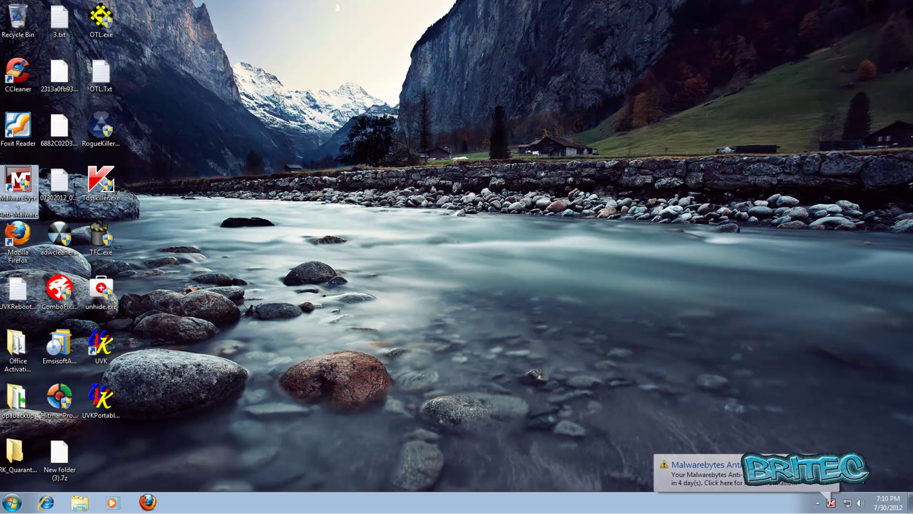
pyautogui.click(433, 268)
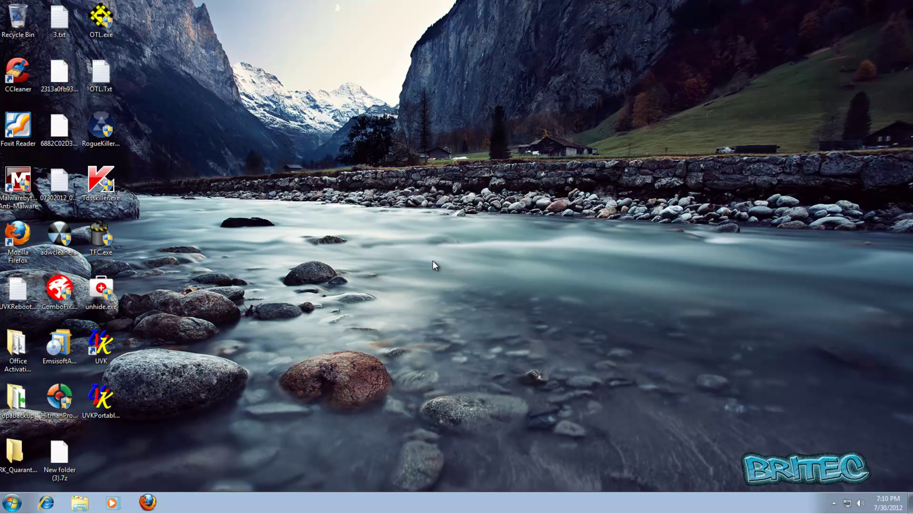